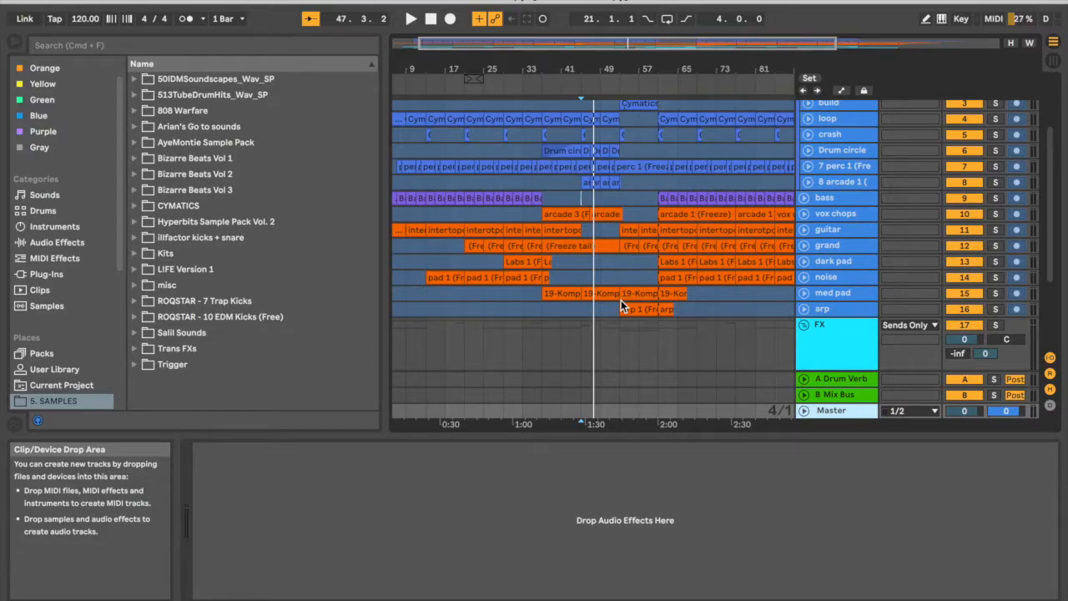
Play through the arrangement, and select the bass, vox chops and guitar tracks one after another
key(space)
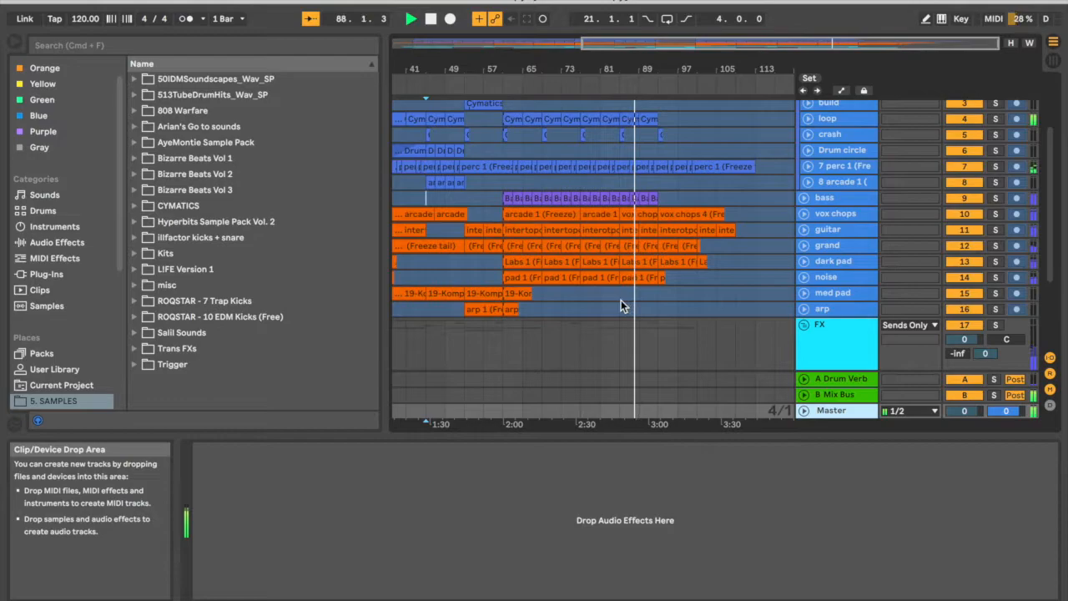
key(space)
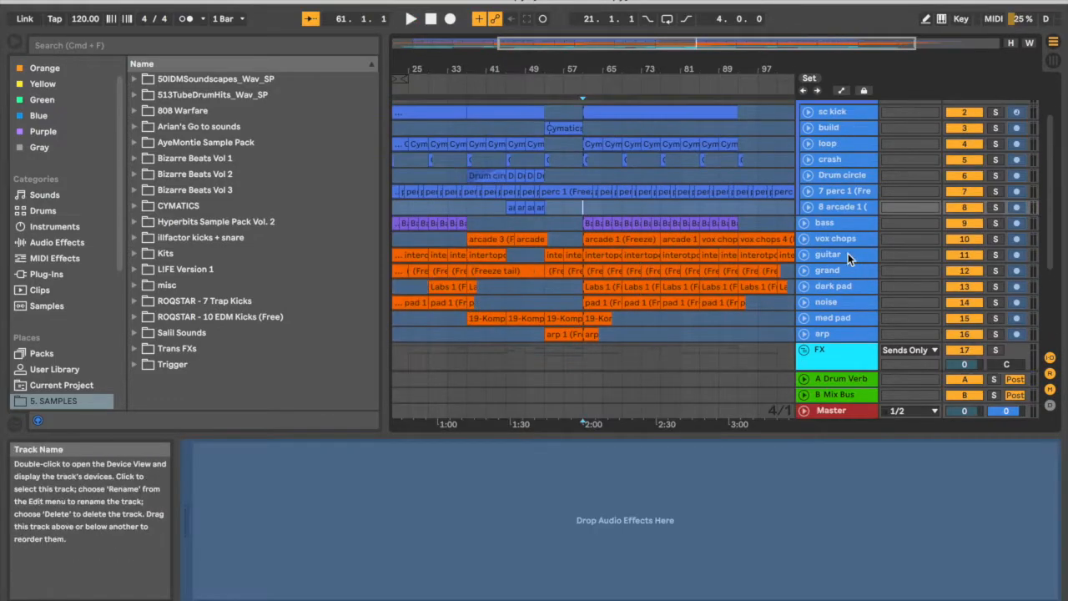
click(827, 225)
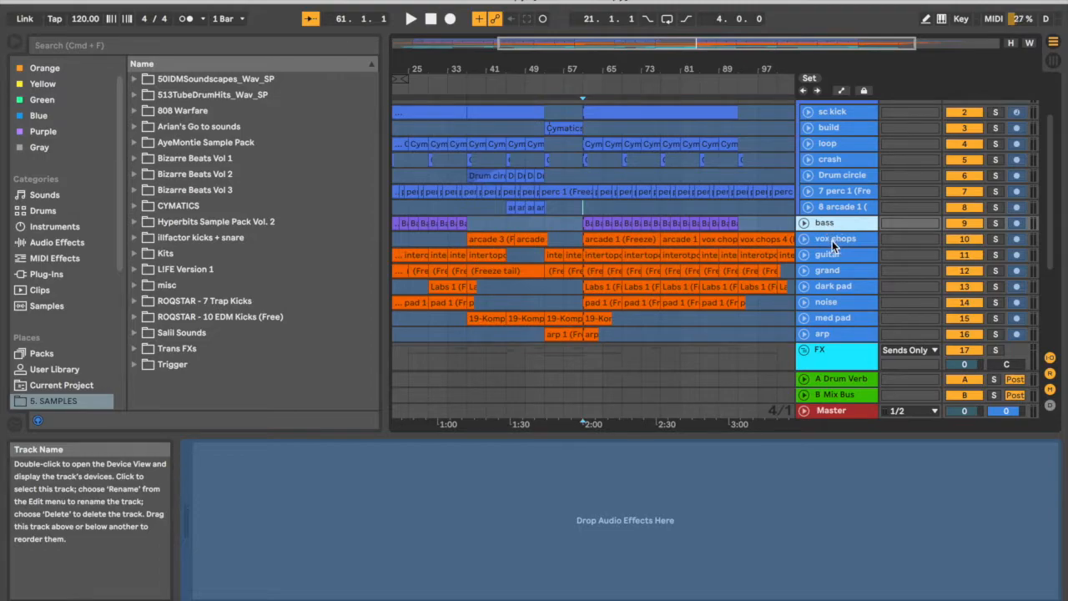
click(831, 240)
click(828, 261)
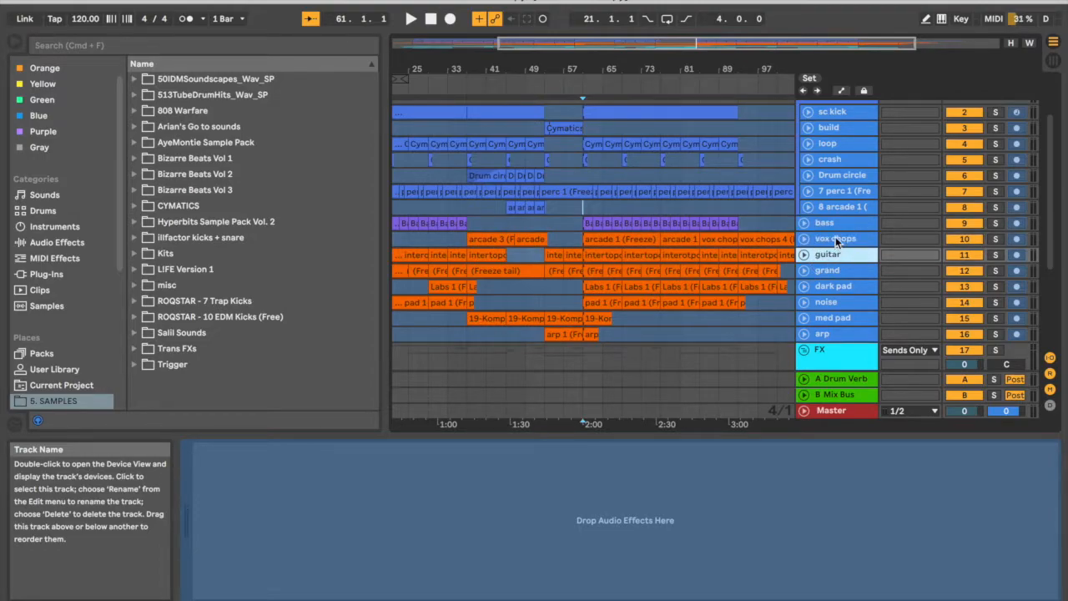
click(835, 236)
click(830, 222)
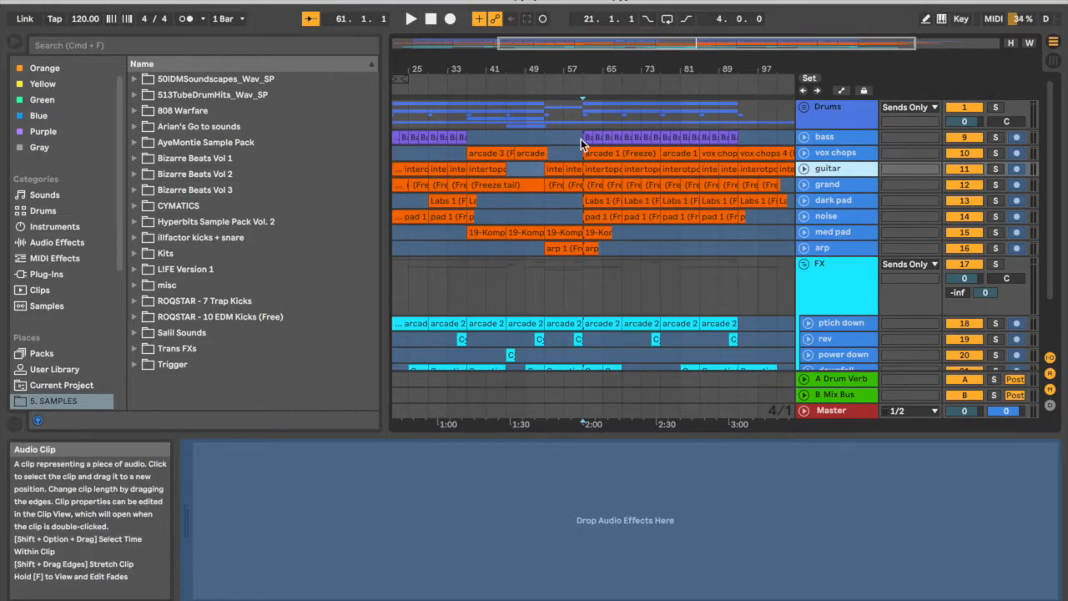
Solo the Drums group, play it from bar 61 and briefly reveal its individual drum tracks
click(581, 142)
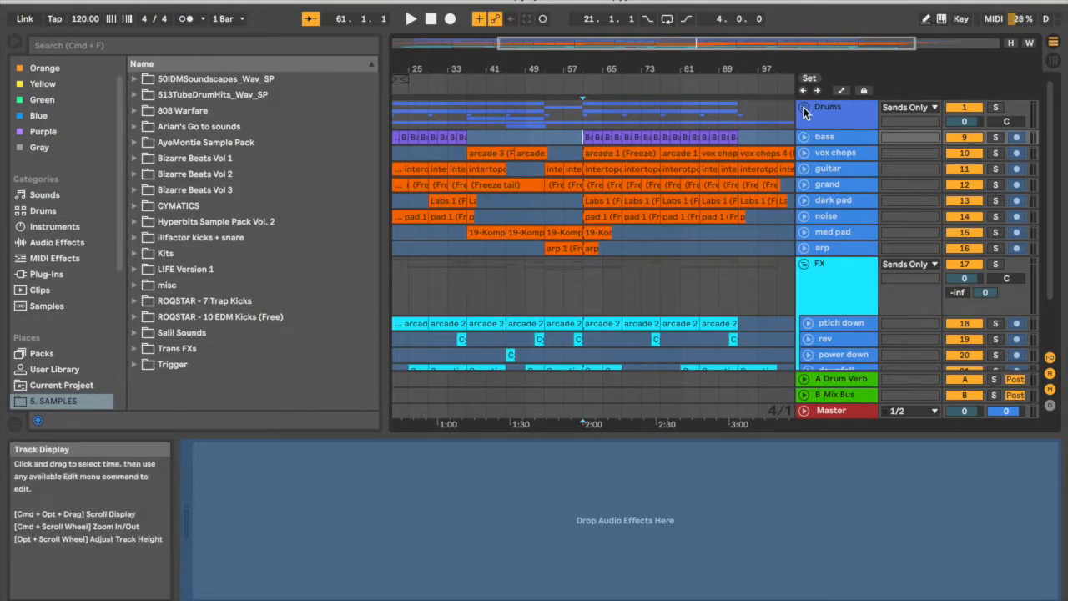
click(994, 107)
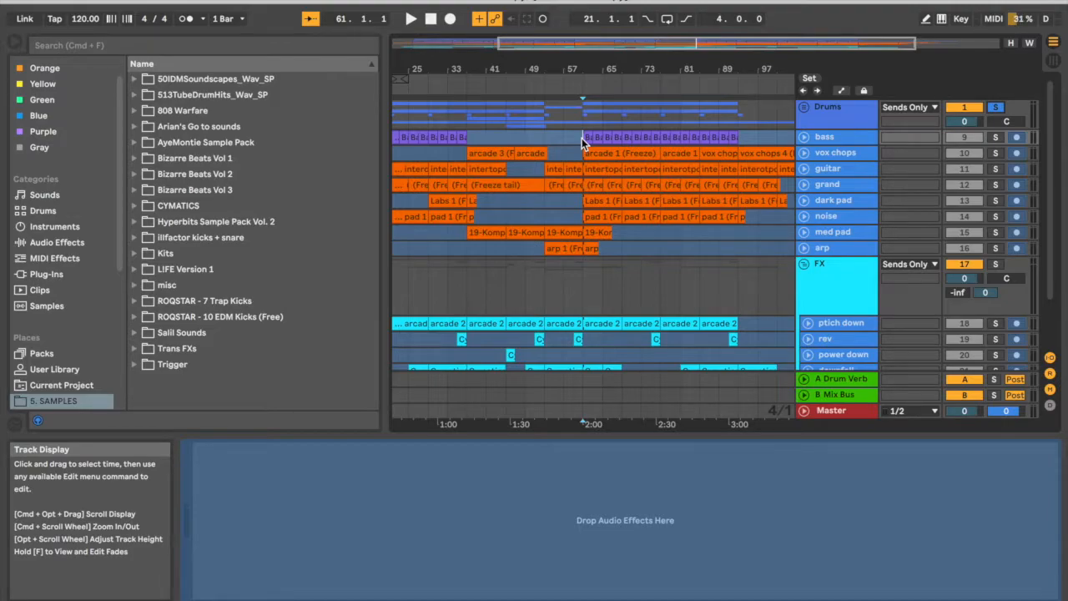
key(space)
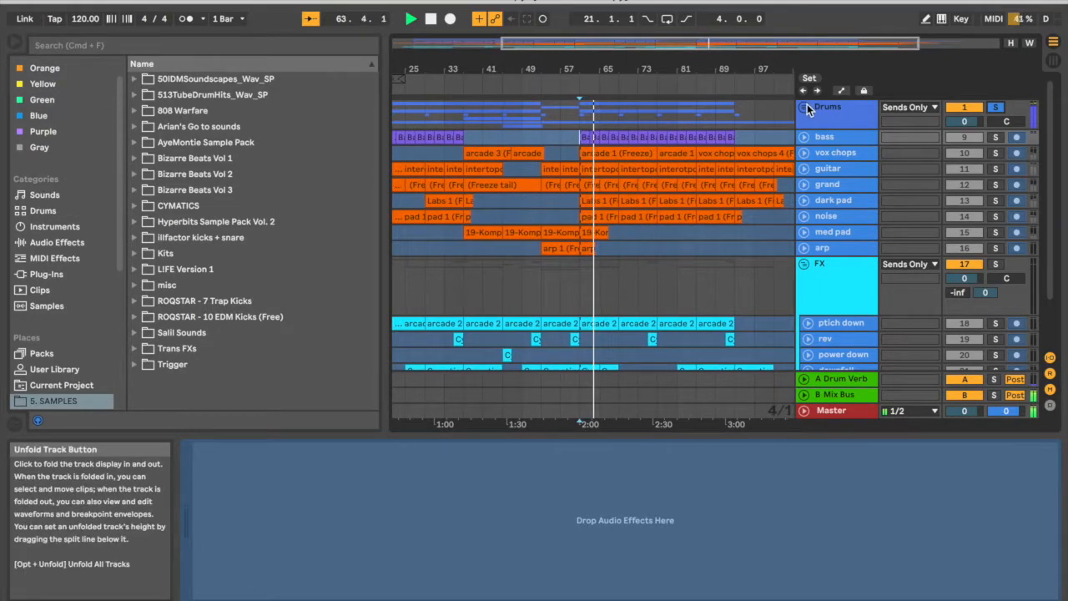
click(805, 108)
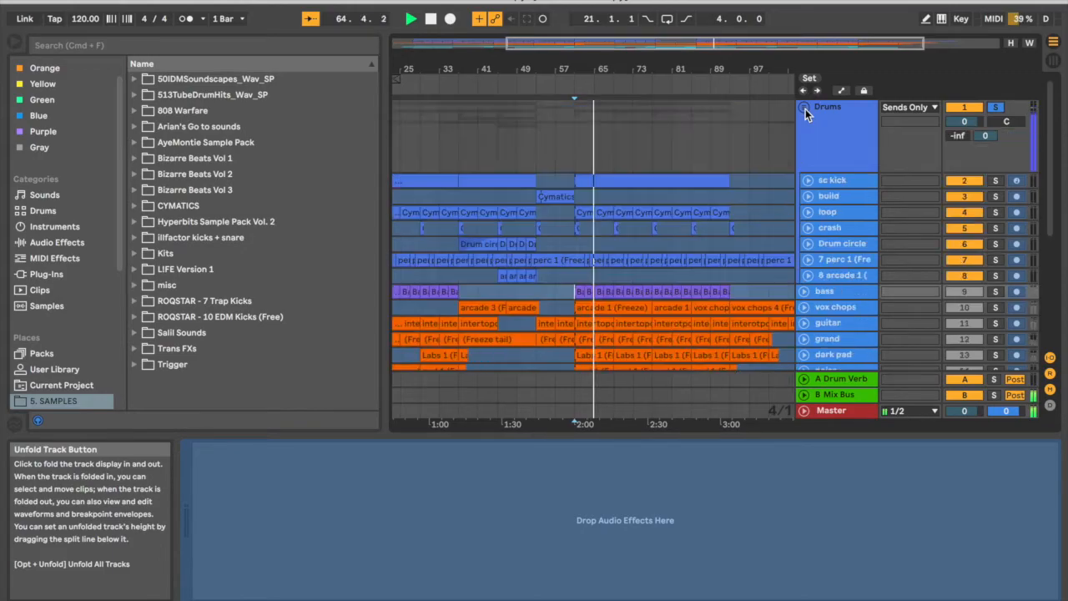
click(805, 108)
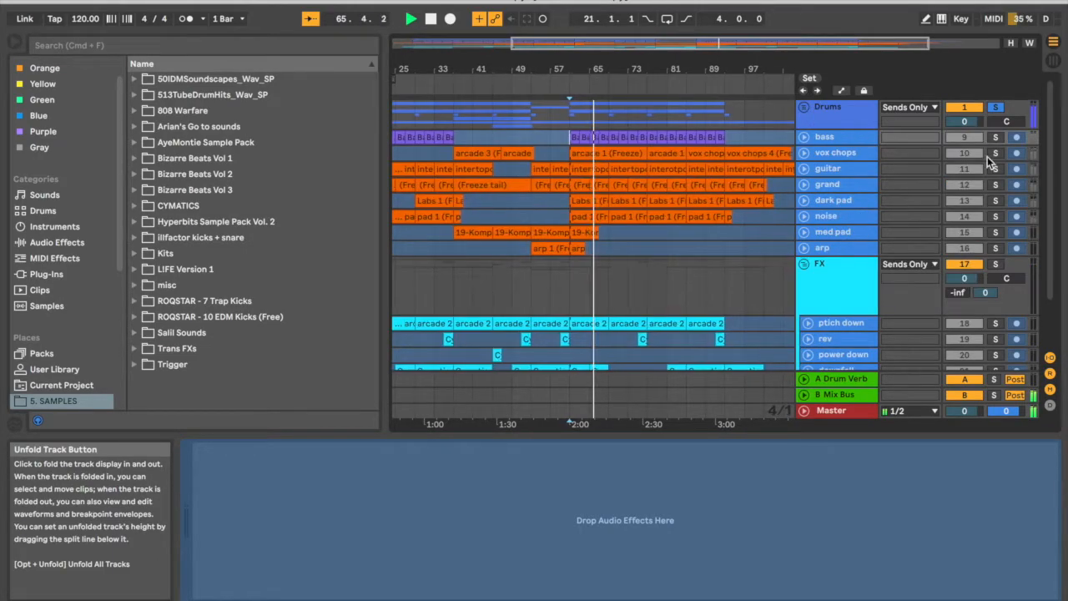
key(space)
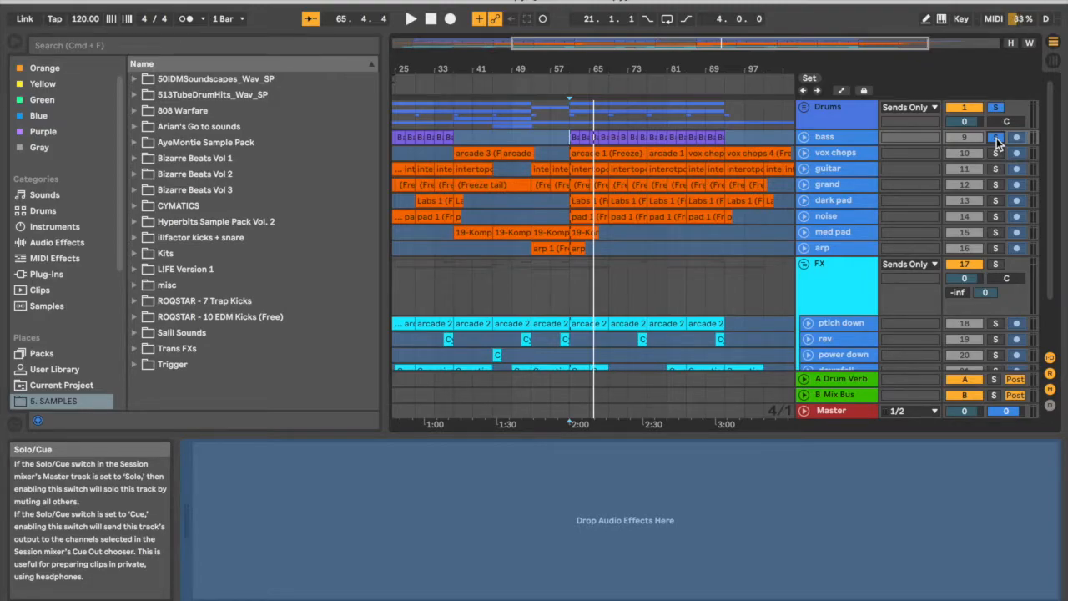
Audition the section from bar 61 while adding the bass, dark pad and med pad tracks to the soloed drums
key(space)
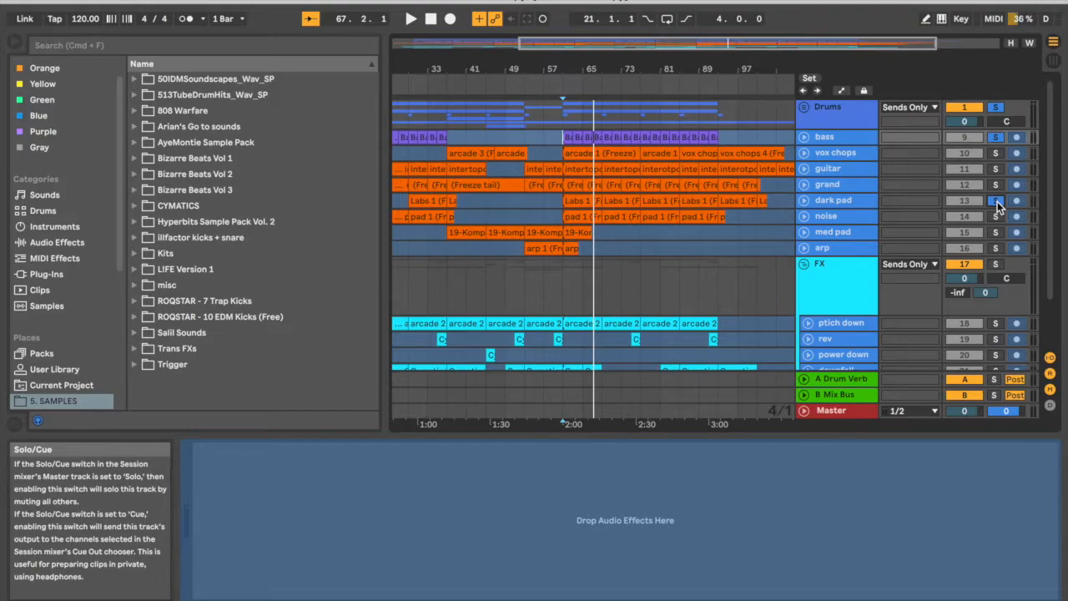
key(space)
click(995, 232)
key(space)
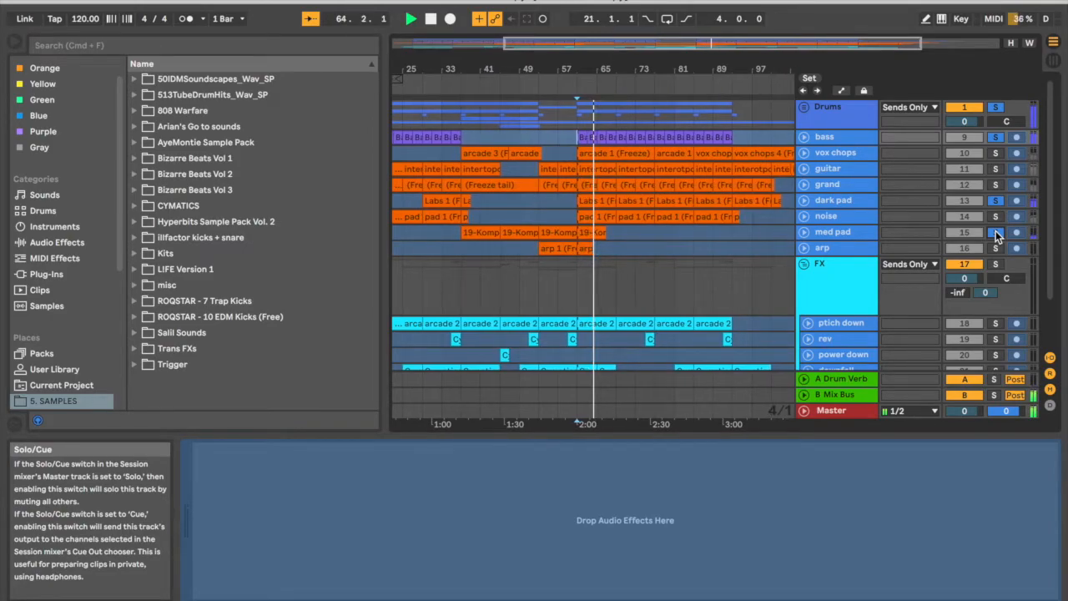
key(space)
Add the grand and guitar tracks to the solo one at a time, playing the section from bar 61 after each
click(994, 186)
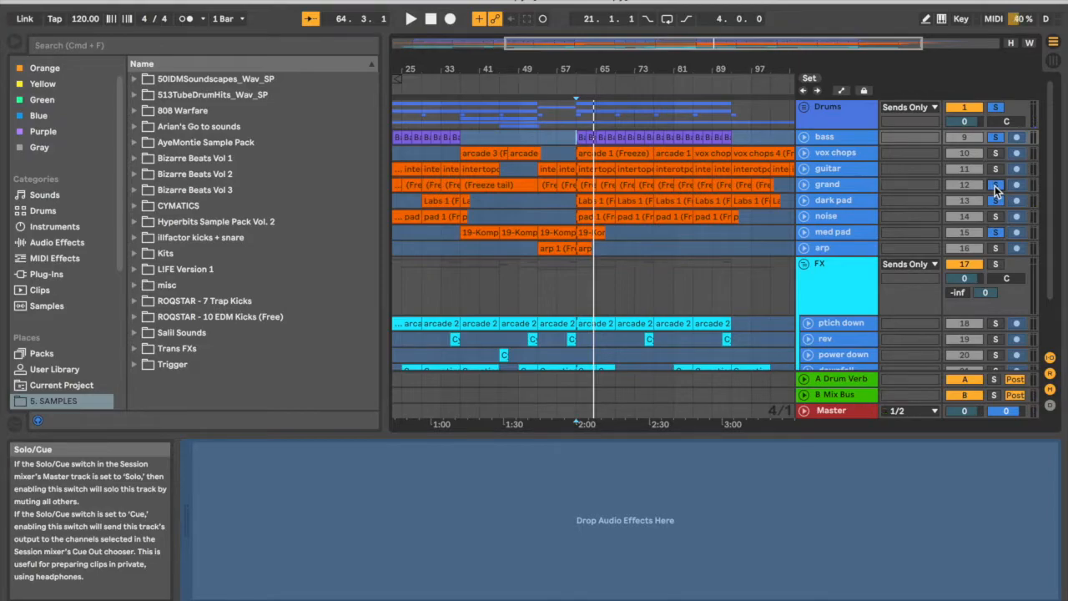
key(space)
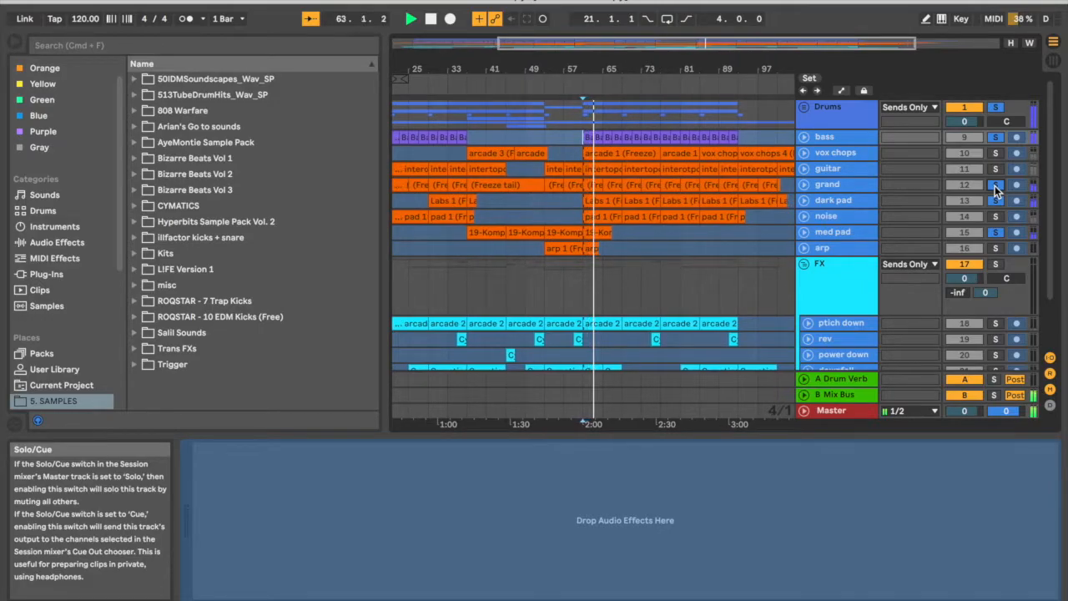
key(space)
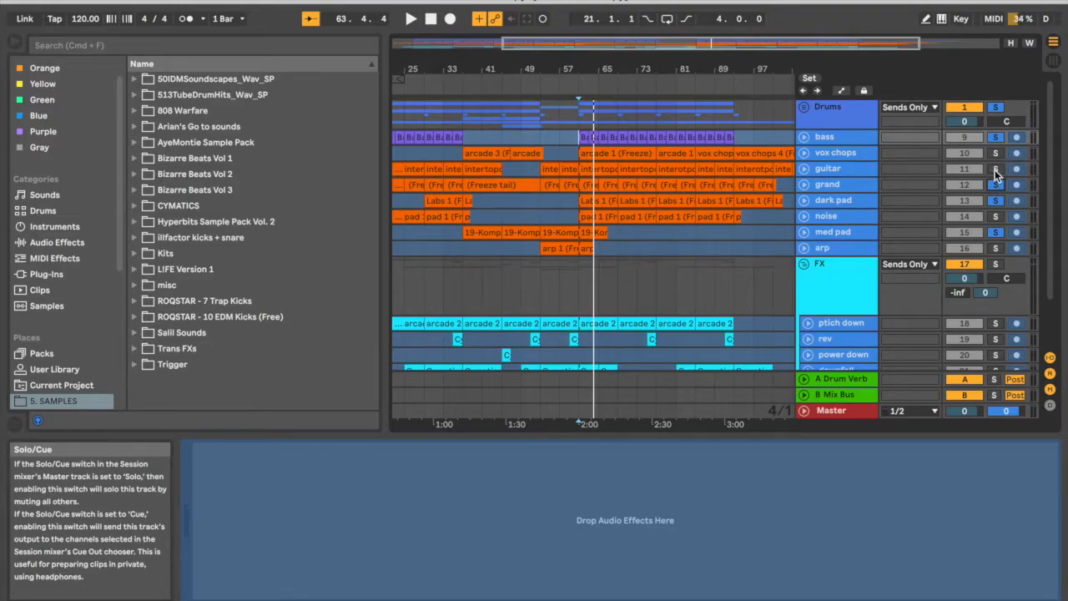
click(995, 170)
key(space)
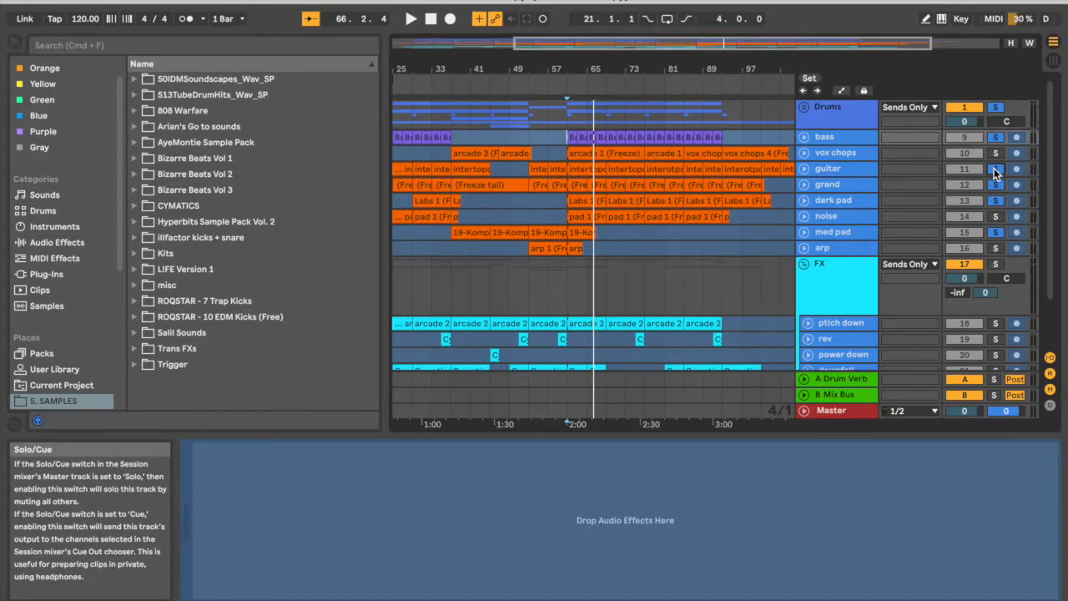
Add the noise track to the soloed tracks and play the section from bar 61
click(995, 216)
key(space)
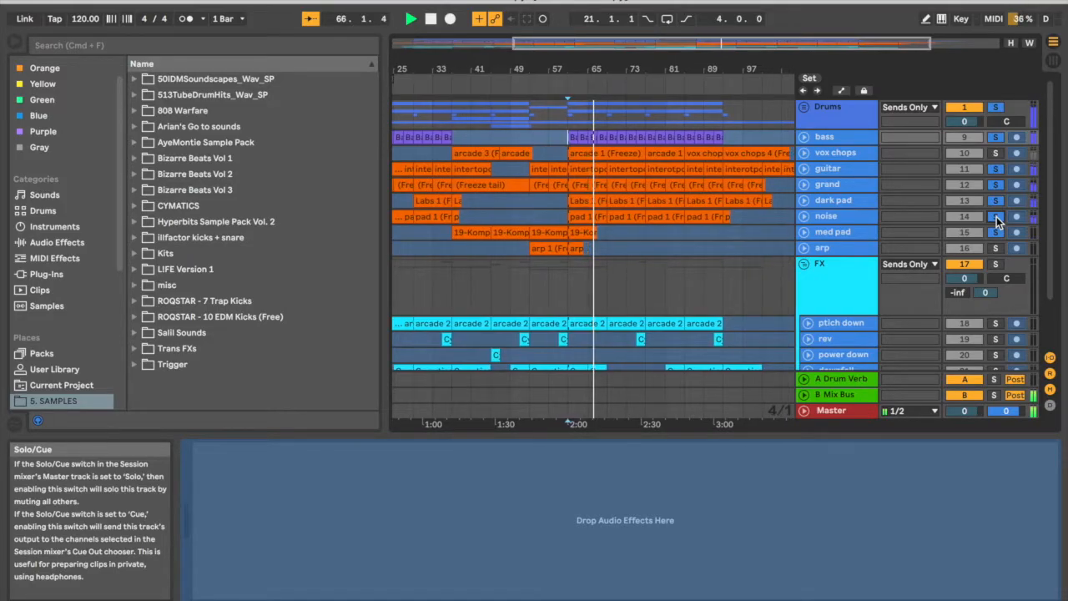
key(space)
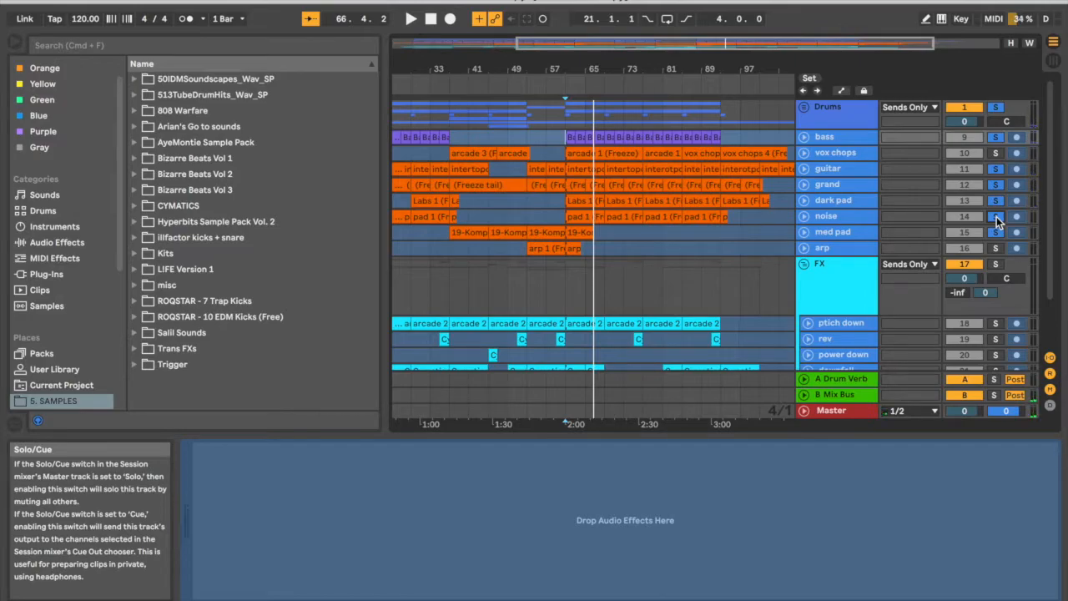
Add the vox chops track to the soloed tracks and play the section from bar 61
click(995, 153)
key(space)
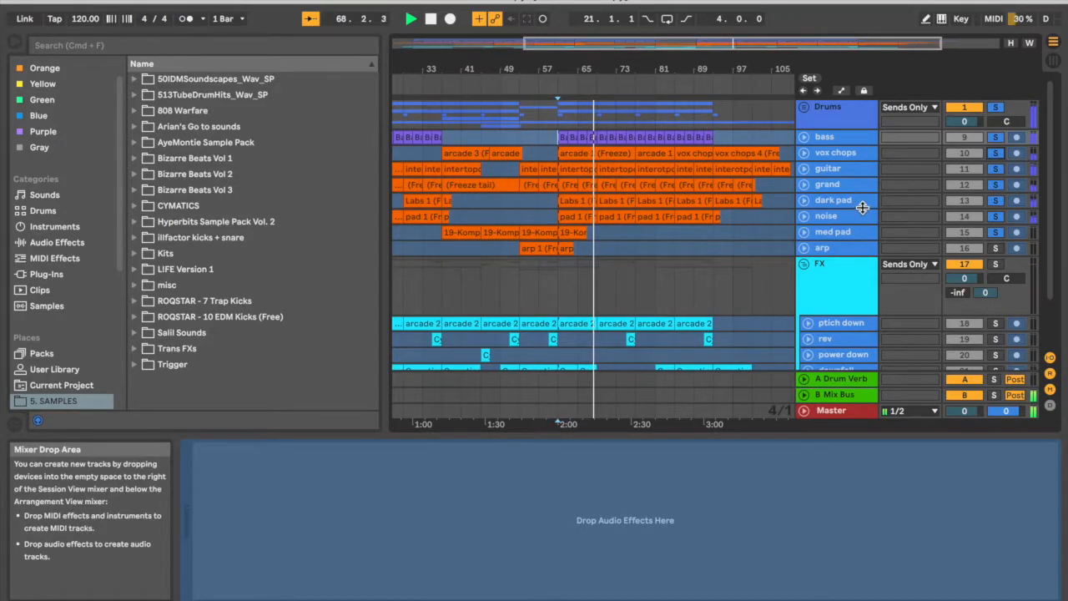
scroll(871, 187, down, 3)
key(space)
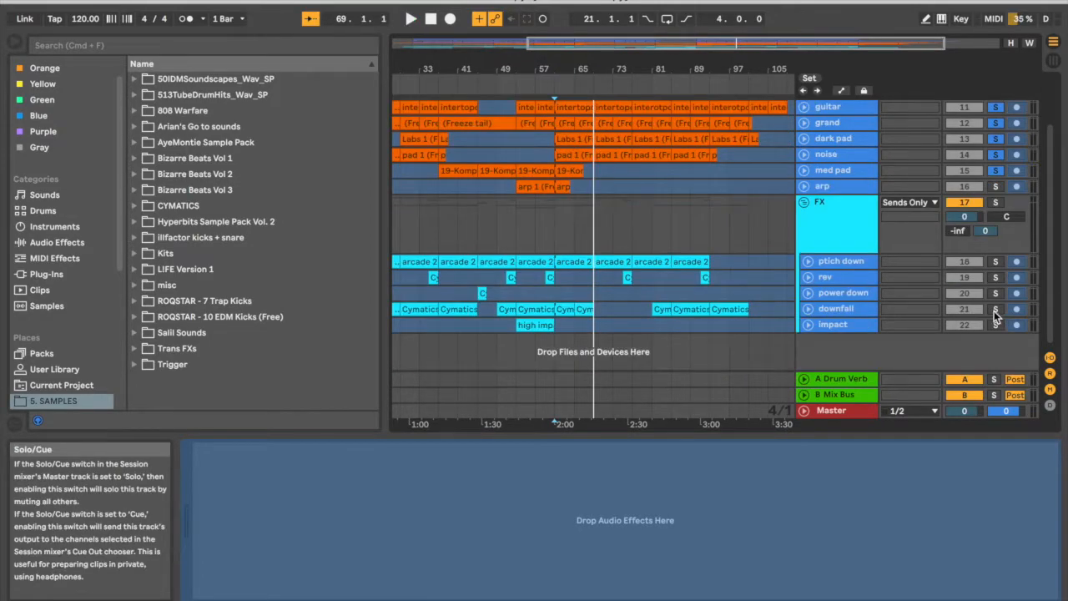
Add the downfall track in the FX group to the solo and listen to the section from bar 61
click(995, 309)
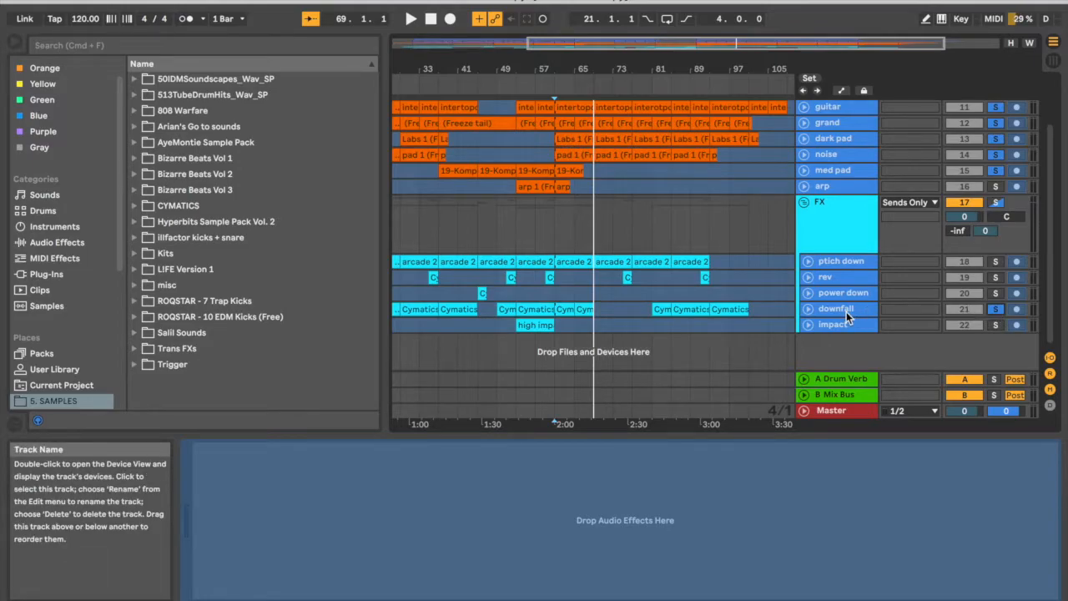
key(space)
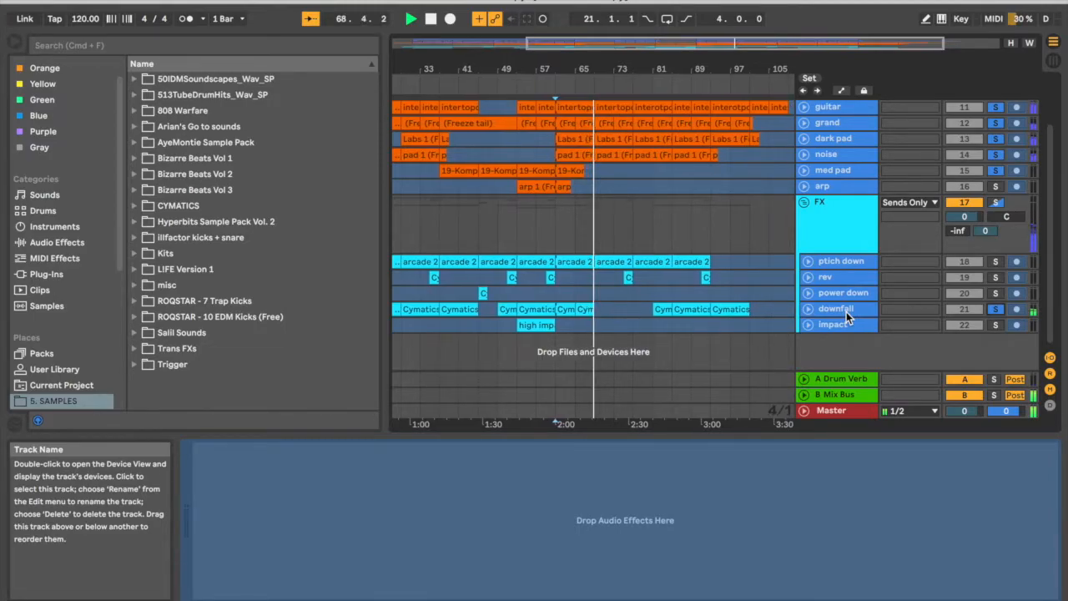
key(space)
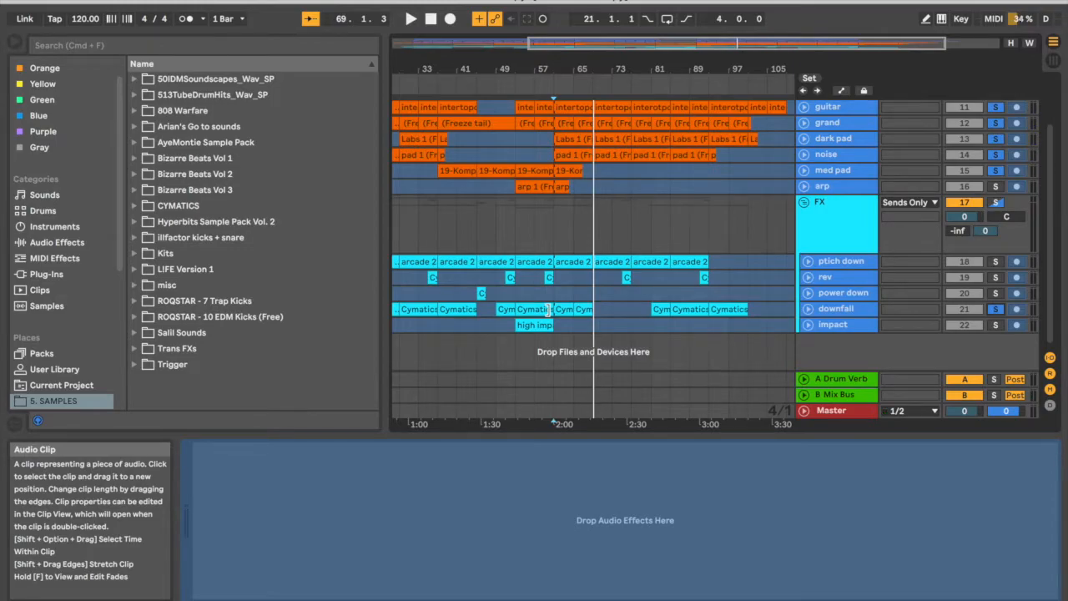
Clear all track solos and place the insert marker on the FX group at bar 61
scroll(582, 250, up, 2)
click(580, 250)
scroll(588, 254, up, 1)
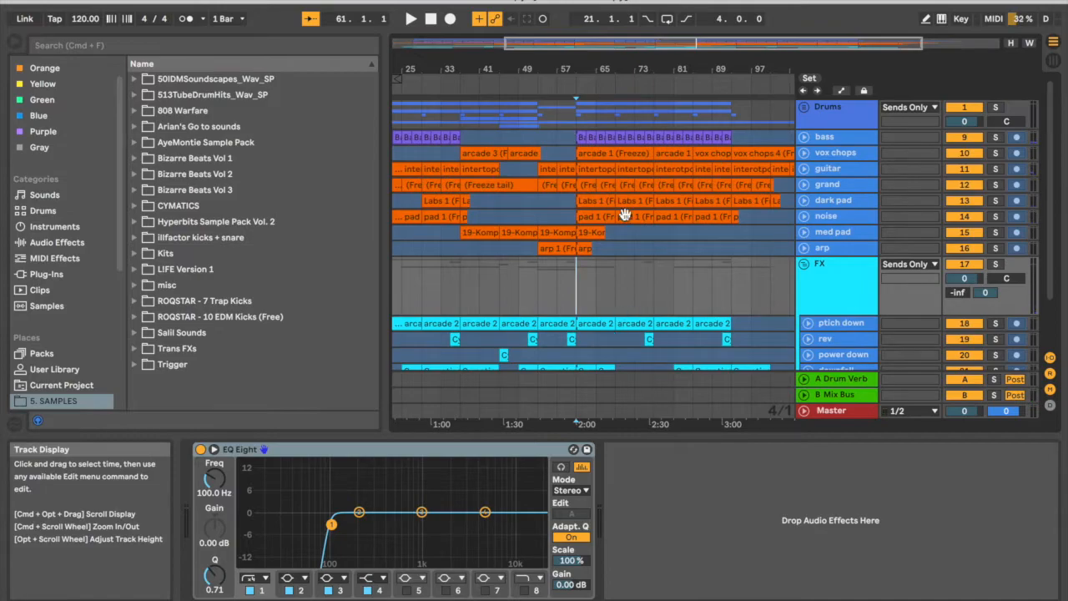
scroll(622, 218, down, 3)
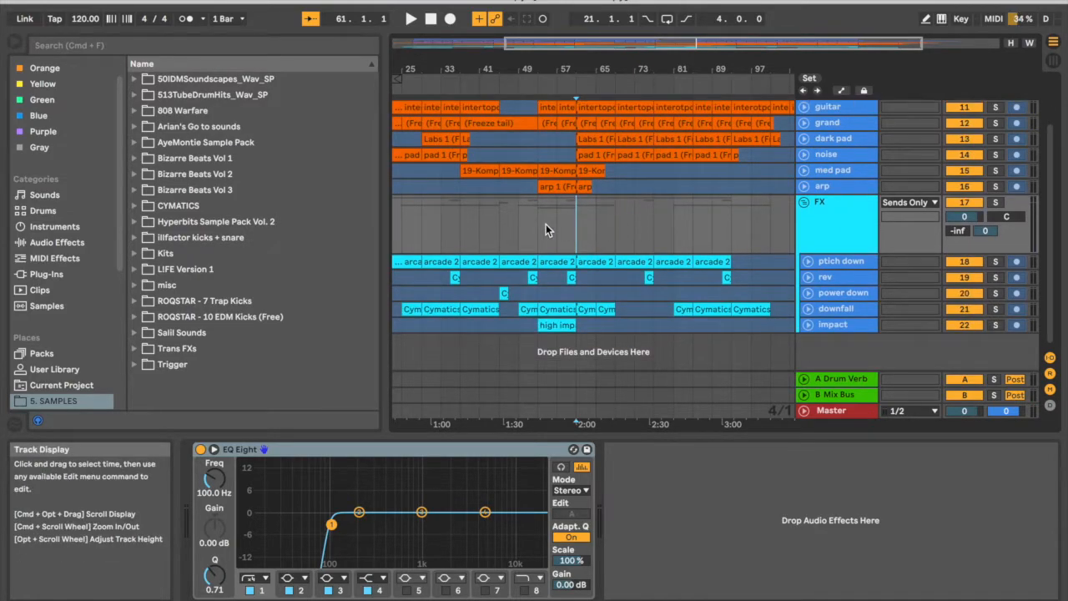
scroll(567, 238, up, 3)
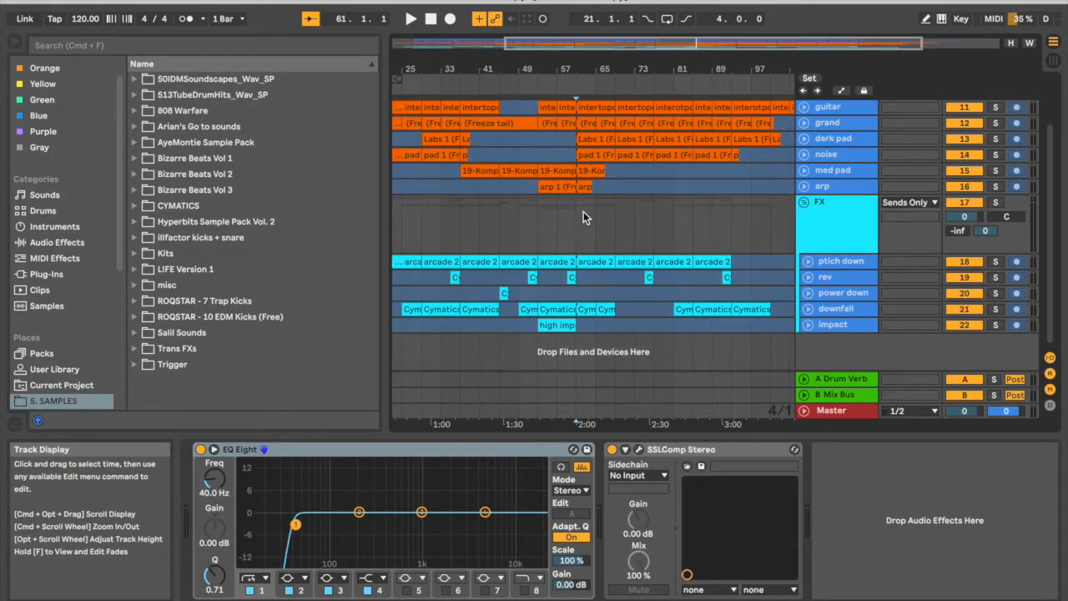
click(573, 212)
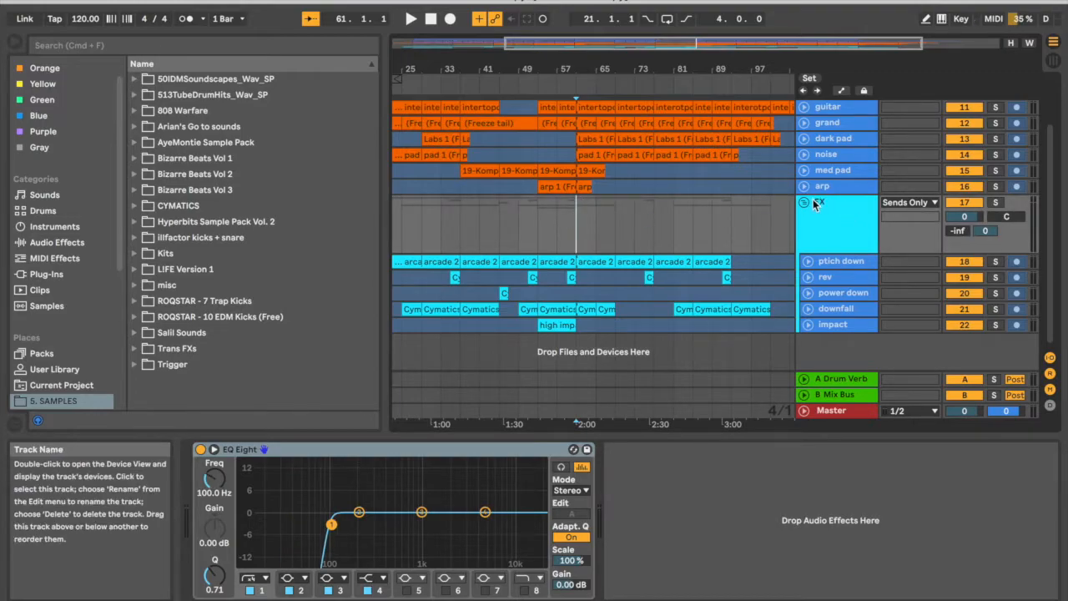
Collapse the FX group so its individual effect tracks are hidden
scroll(664, 206, up, 2)
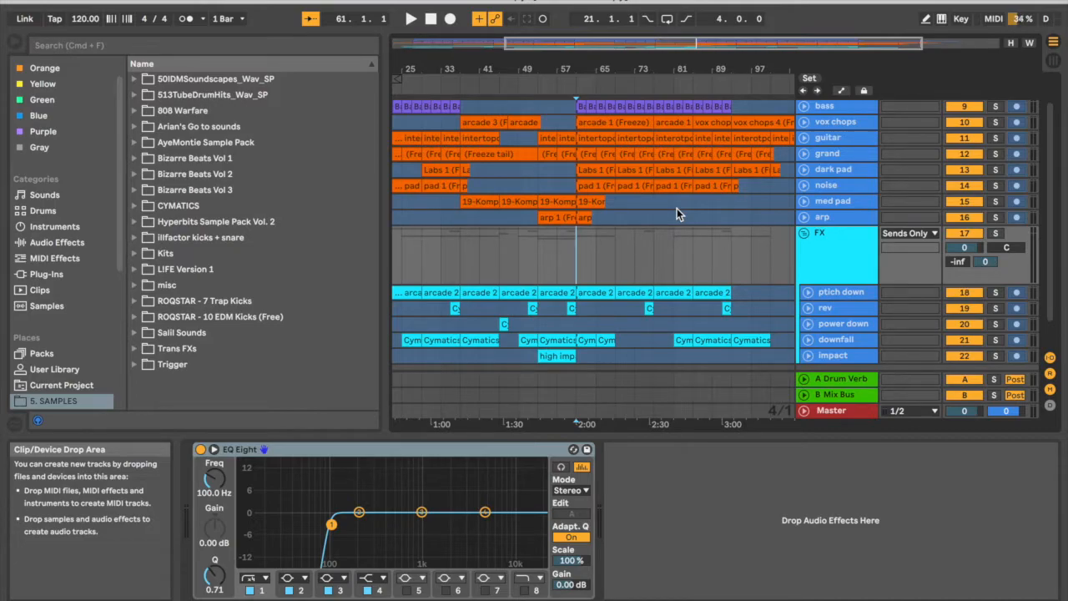
scroll(677, 208, up, 1)
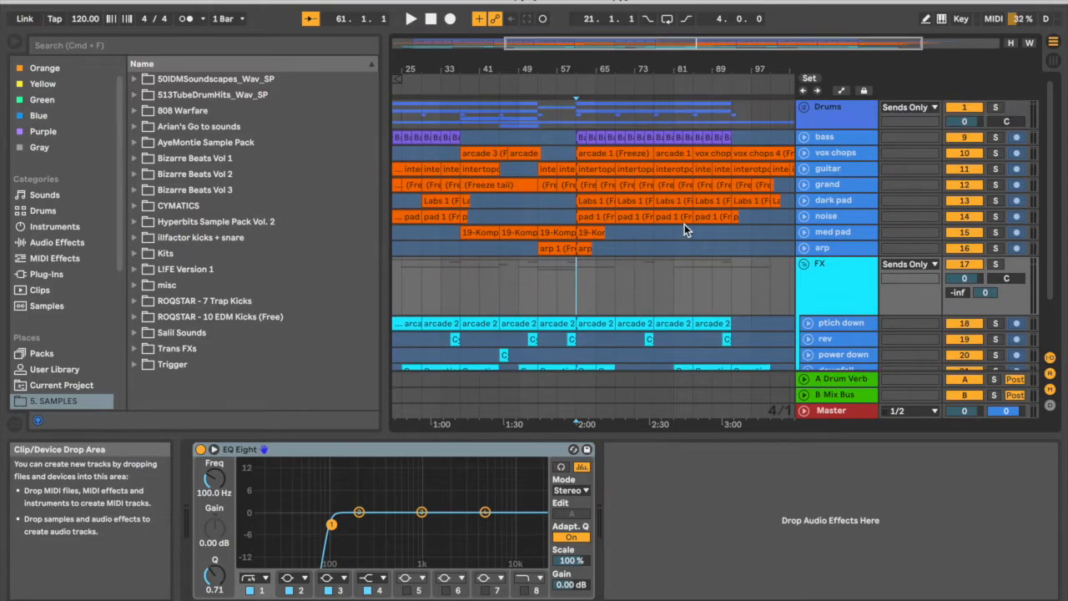
scroll(715, 264, down, 2)
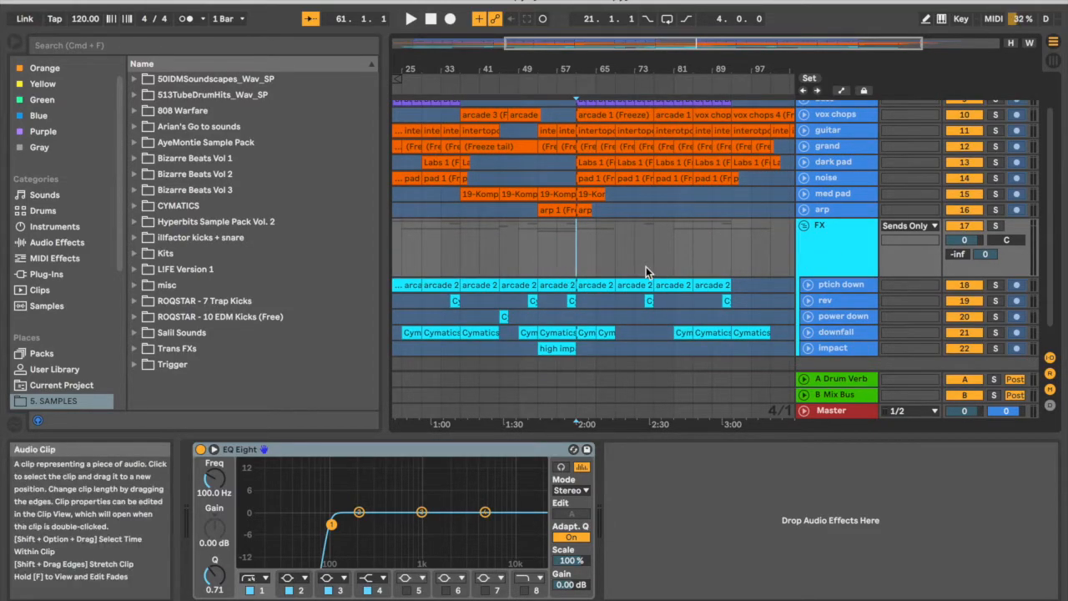
click(805, 238)
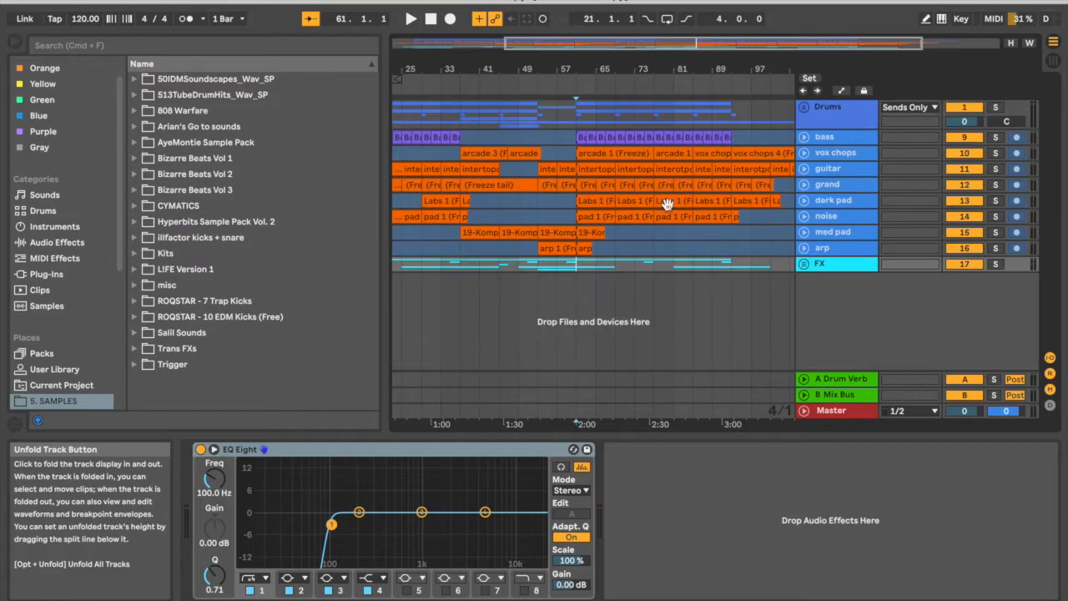
Play the full mix from bar 61, and return the insert marker to bar 61 on the dark pad track
click(573, 137)
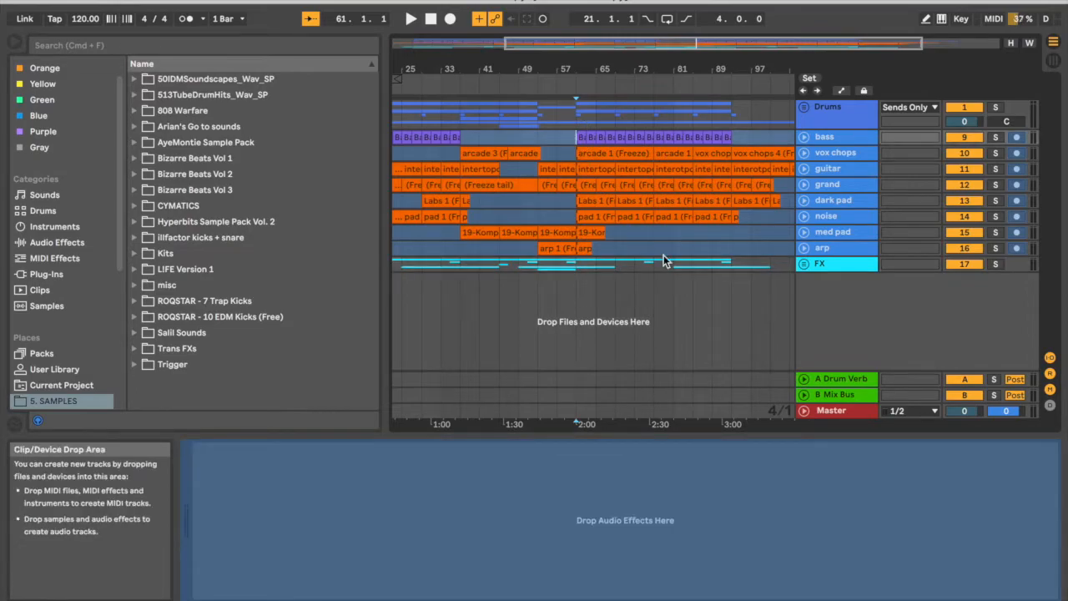
key(space)
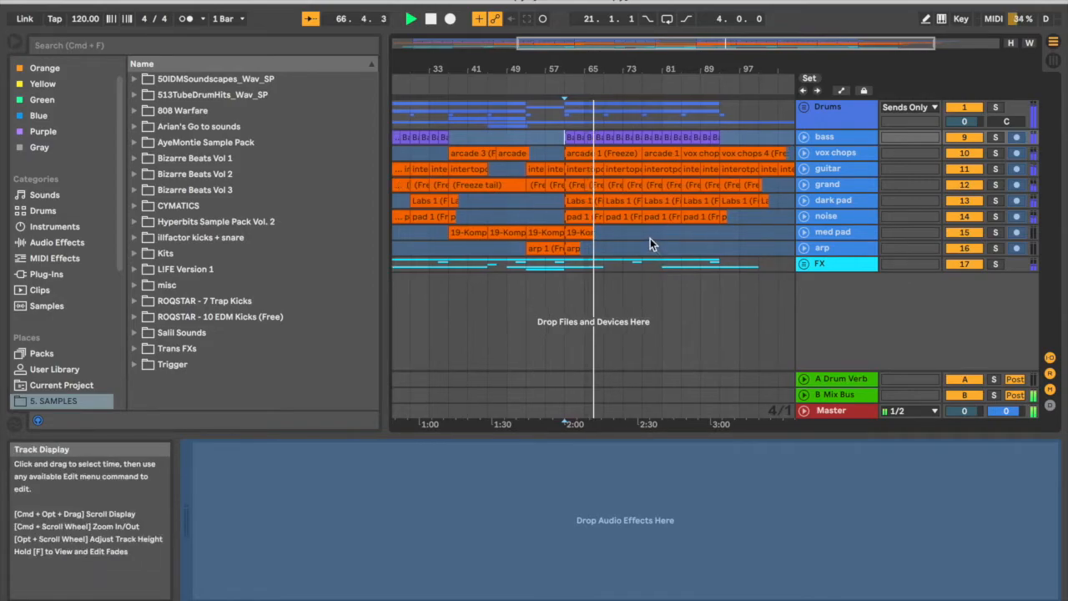
click(559, 206)
key(space)
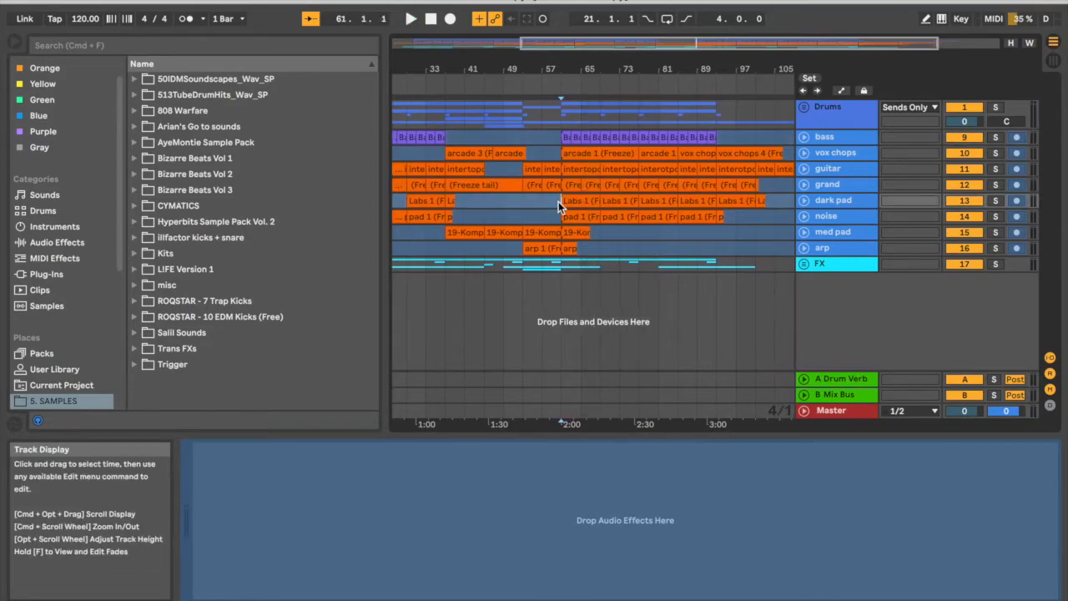